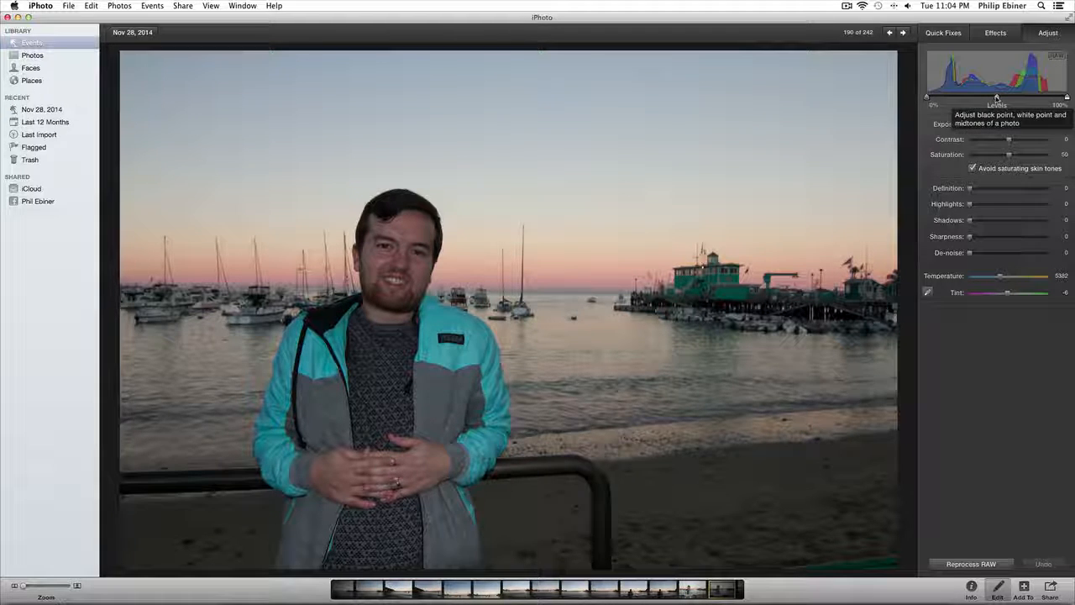
# Try shifting the photo's Levels midtone, white point and black point, returning each one to its original position.
pyautogui.moveTo(997, 98)
pyautogui.mouseDown()
pyautogui.moveTo(1012, 98)
pyautogui.moveTo(978, 98)
pyautogui.moveTo(997, 98)
pyautogui.mouseUp()
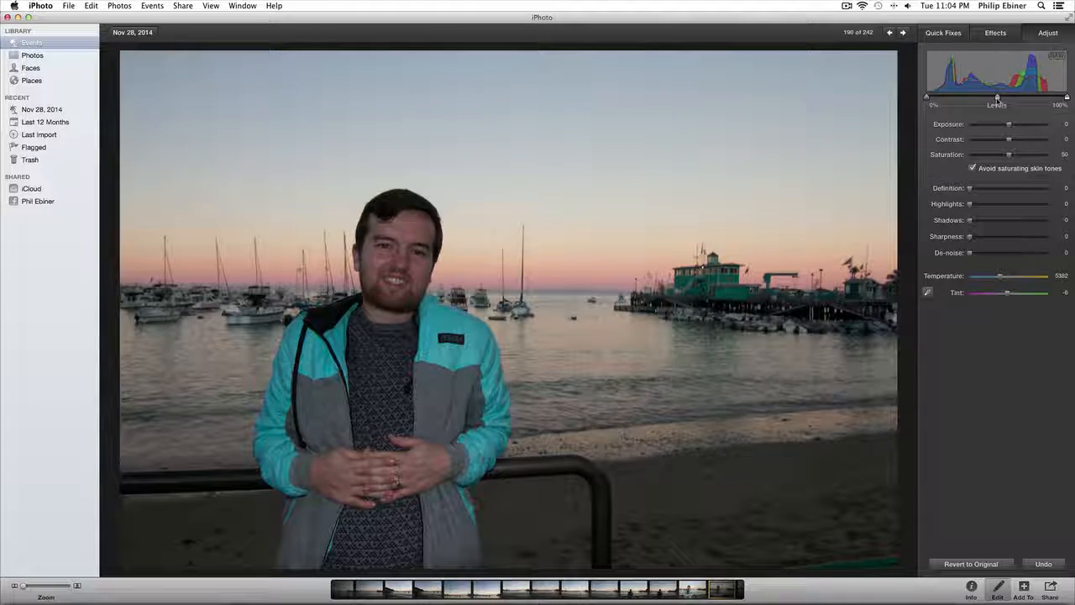
pyautogui.moveTo(1067, 98)
pyautogui.mouseDown()
pyautogui.moveTo(1057, 99)
pyautogui.moveTo(1074, 101)
pyautogui.mouseUp()
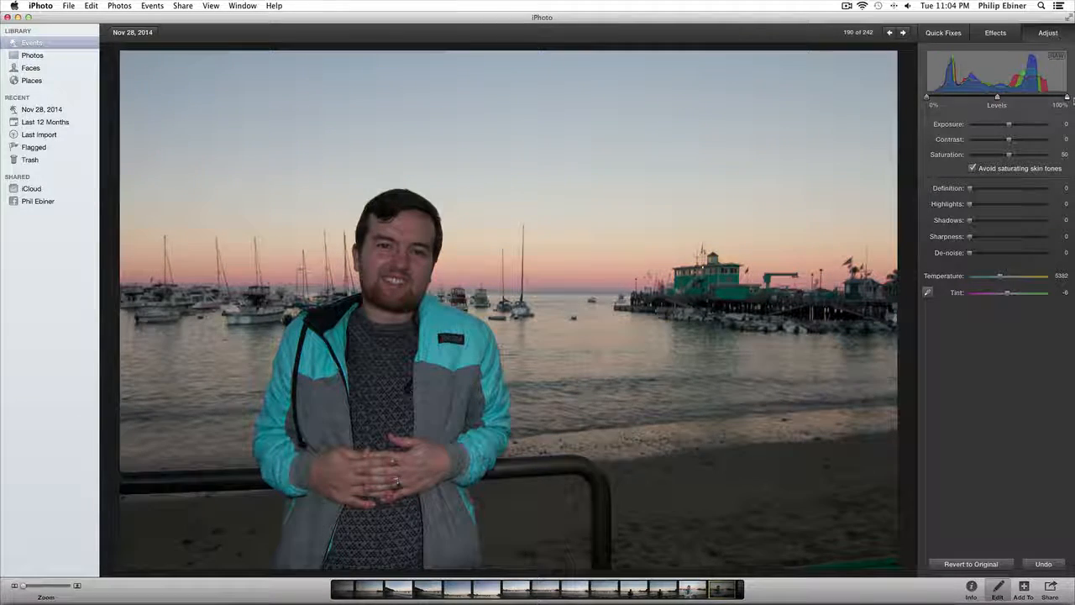
pyautogui.moveTo(928, 98)
pyautogui.mouseDown()
pyautogui.moveTo(966, 99)
pyautogui.moveTo(927, 98)
pyautogui.mouseUp()
pyautogui.moveTo(1067, 98)
pyautogui.mouseDown()
pyautogui.moveTo(1042, 100)
pyautogui.moveTo(1067, 98)
pyautogui.mouseUp()
pyautogui.moveTo(928, 98)
pyautogui.mouseDown()
pyautogui.moveTo(953, 101)
pyautogui.moveTo(927, 100)
pyautogui.mouseUp()
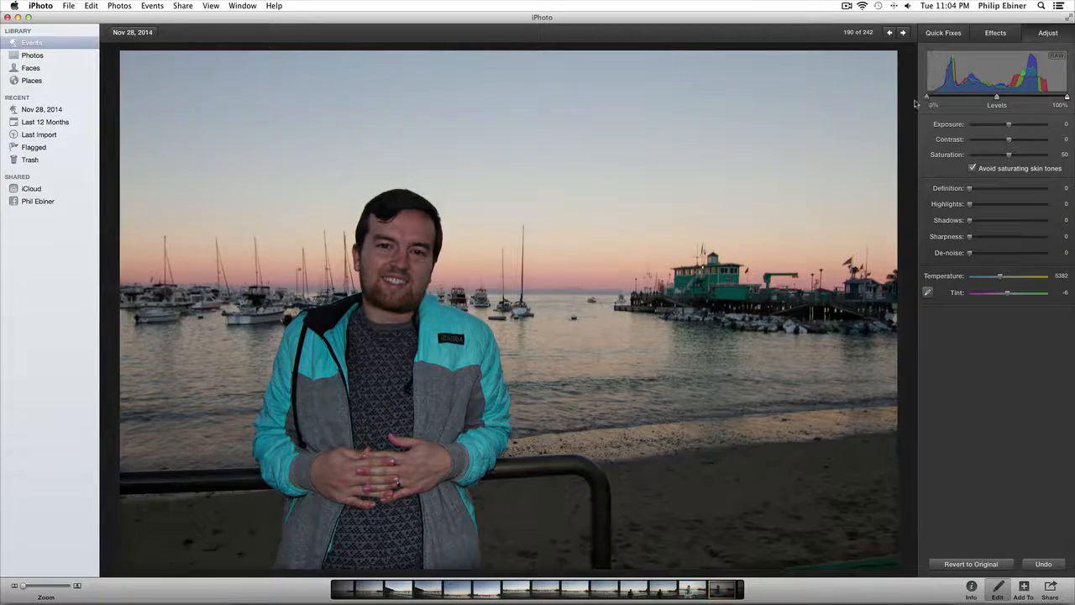
pyautogui.moveTo(1066, 98)
pyautogui.mouseDown()
pyautogui.moveTo(1030, 101)
pyautogui.moveTo(1068, 100)
pyautogui.mouseUp()
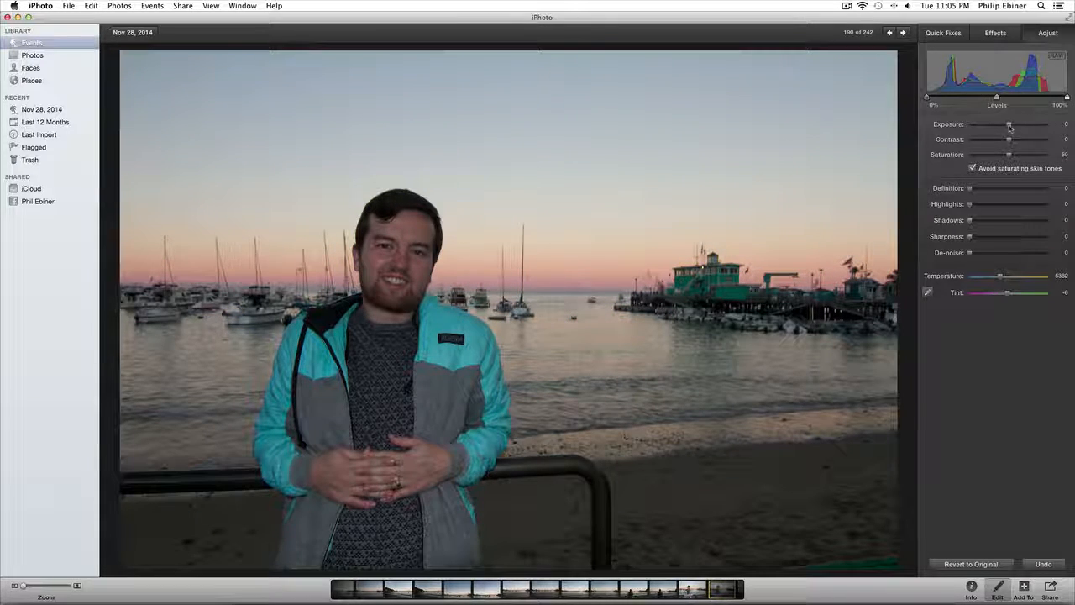
# Brighten the photo by setting Exposure to 0.45, with Contrast at 10 and Saturation at 60.
pyautogui.moveTo(1010, 126)
pyautogui.mouseDown()
pyautogui.moveTo(1005, 141)
pyautogui.moveTo(1017, 127)
pyautogui.mouseUp()
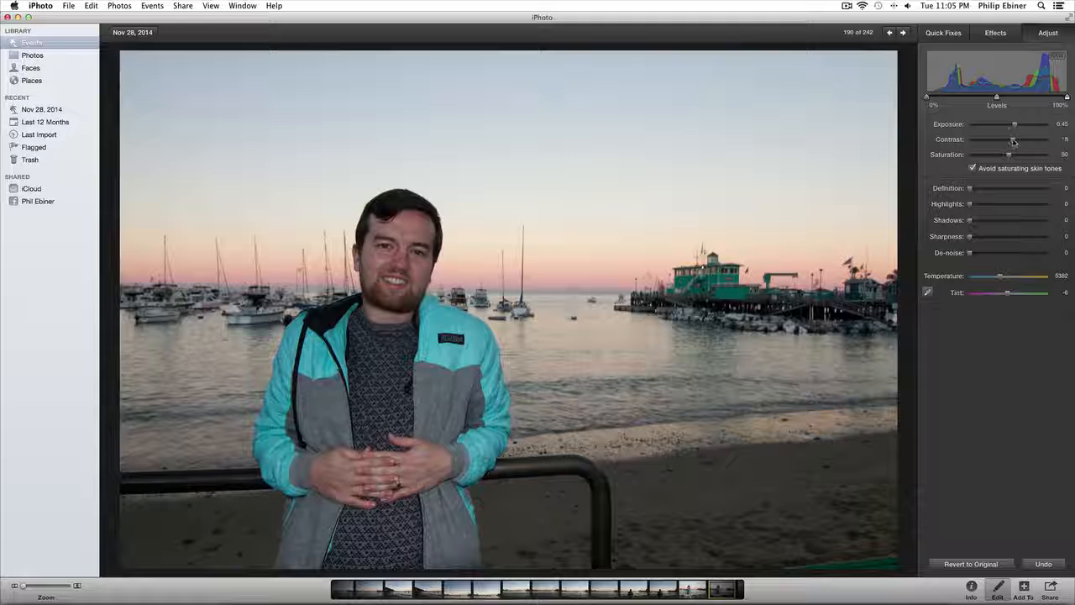
pyautogui.moveTo(1014, 142)
pyautogui.mouseDown()
pyautogui.moveTo(1017, 157)
pyautogui.moveTo(1033, 157)
pyautogui.moveTo(1010, 157)
pyautogui.moveTo(1019, 157)
pyautogui.mouseUp()
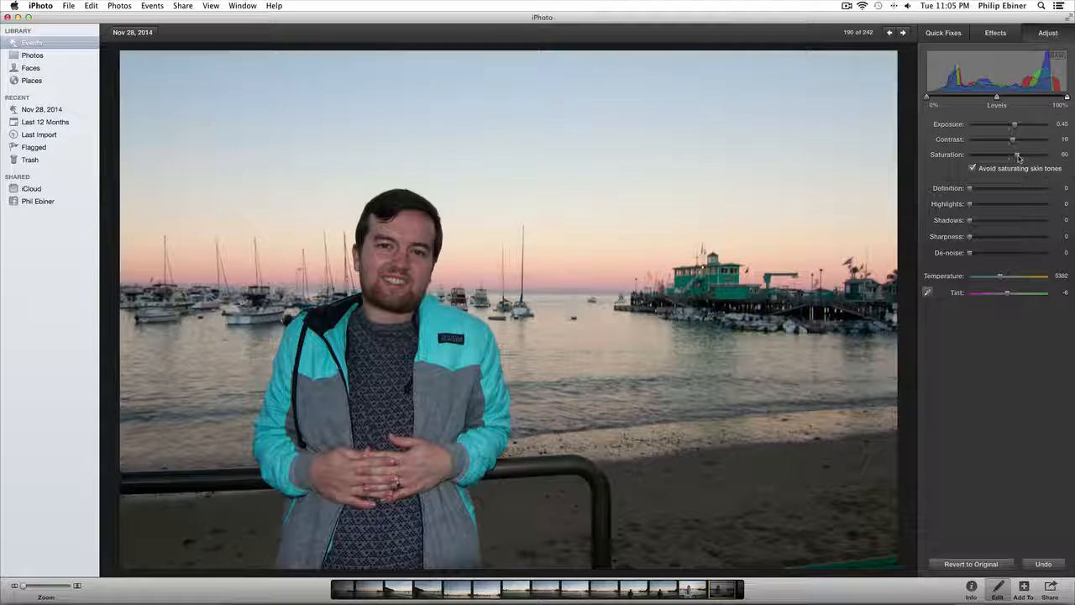
# Compare Saturation at 100 with and without Avoid saturating skin tones, and settle on Saturation 82 with that protection enabled.
pyautogui.click(973, 169)
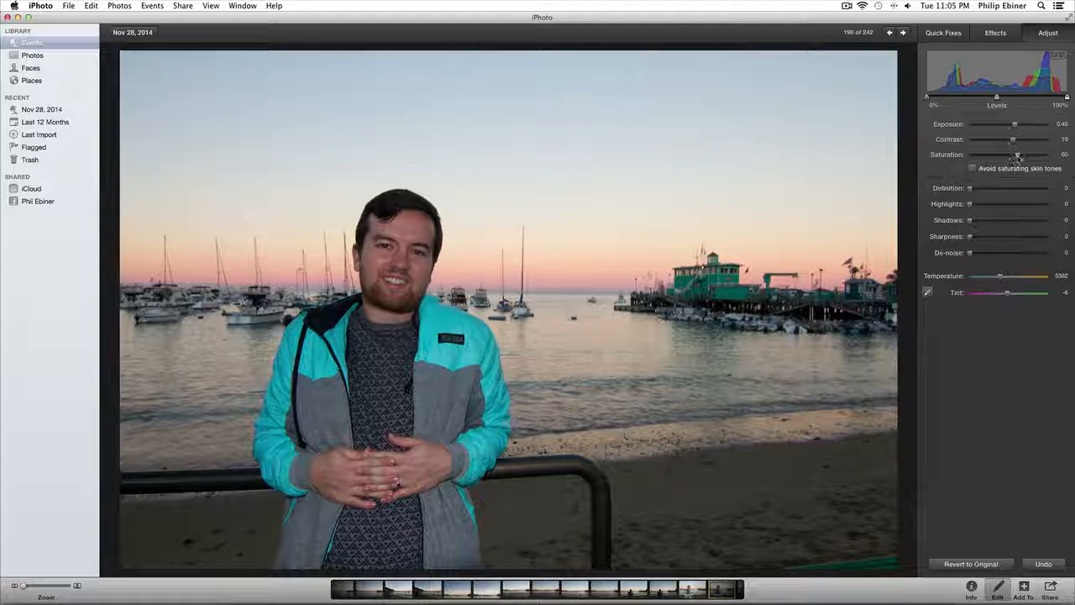
pyautogui.moveTo(1017, 158); pyautogui.dragTo(1050, 158)
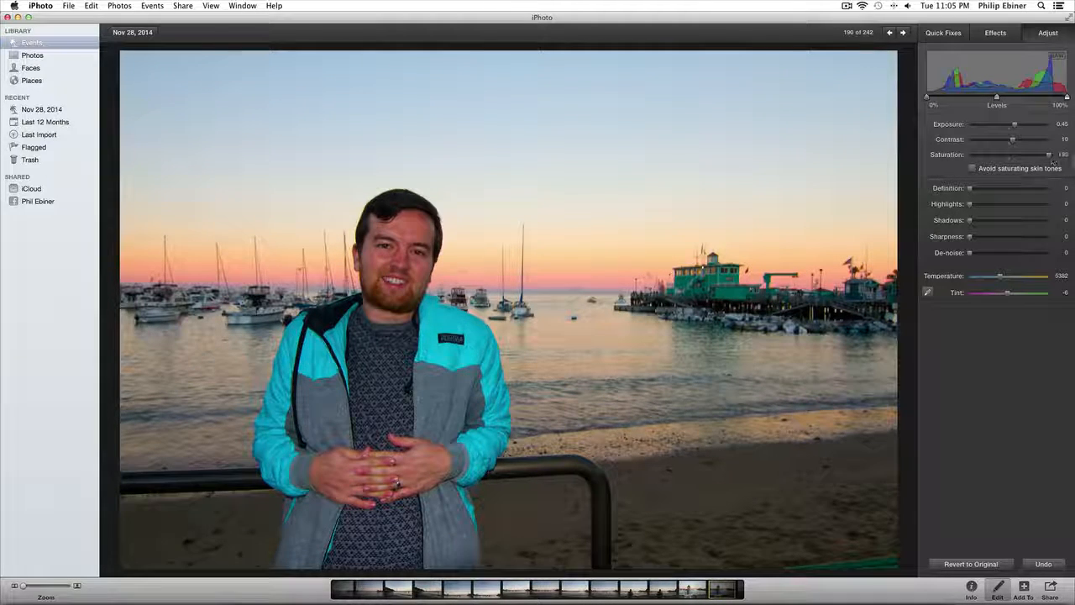
pyautogui.click(974, 169)
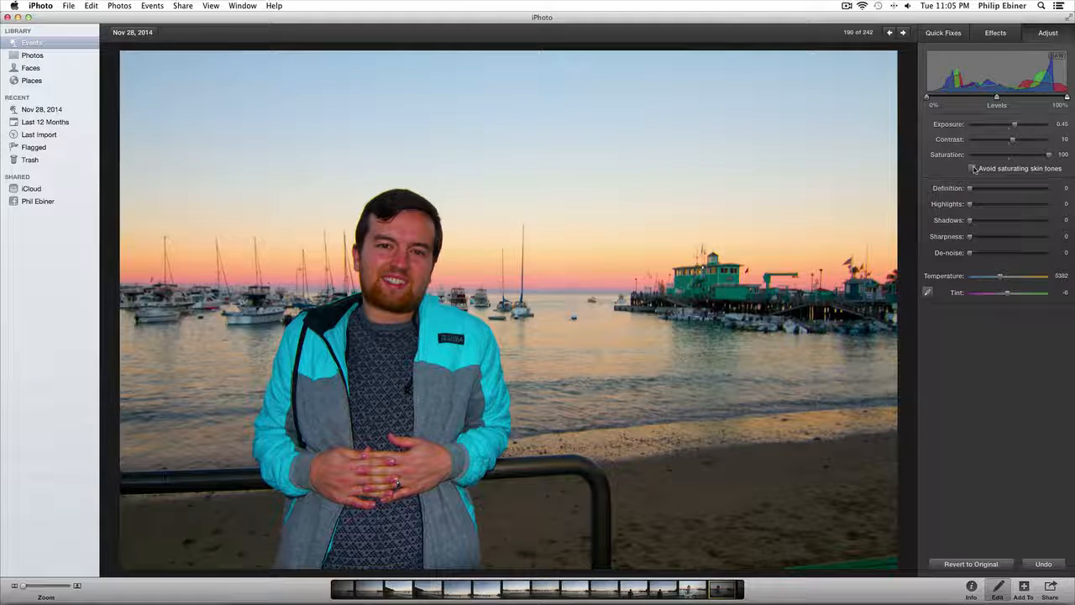
pyautogui.click(975, 170)
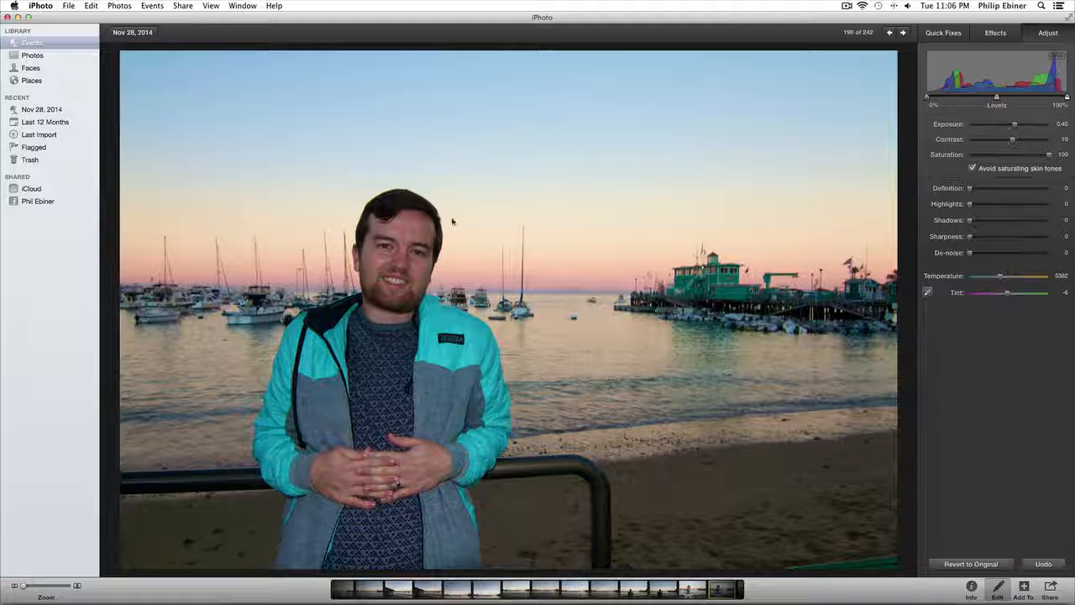
pyautogui.moveTo(1048, 155); pyautogui.dragTo(1036, 161)
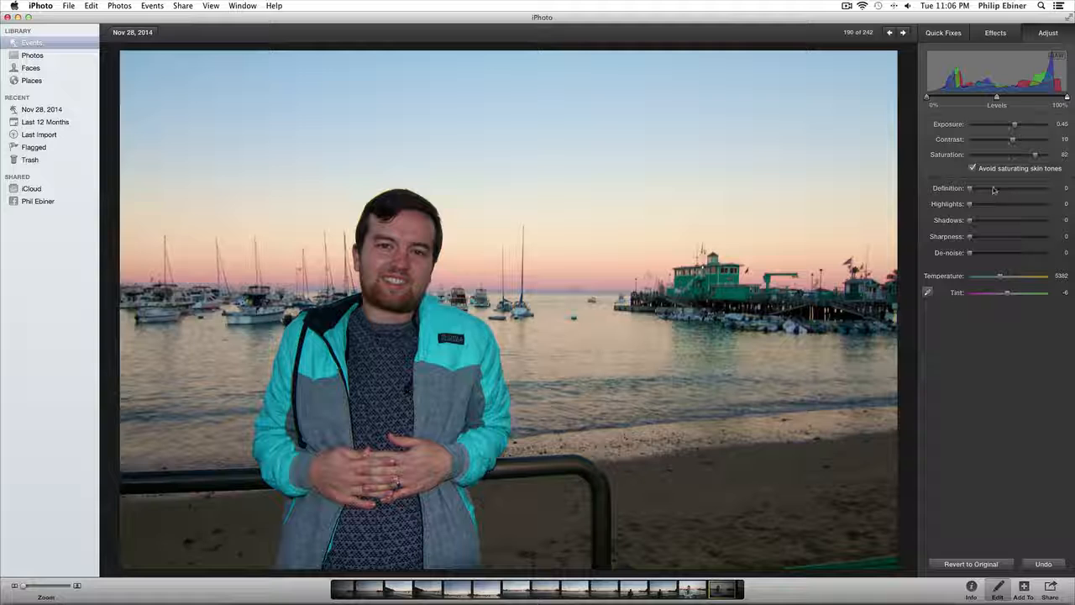
# Reduce Exposure to 0.30 and set Highlights to 56 to recover the bright sky, keeping Definition at 0.
pyautogui.moveTo(970, 190)
pyautogui.mouseDown()
pyautogui.moveTo(1032, 190)
pyautogui.moveTo(965, 189)
pyautogui.mouseUp()
pyautogui.moveTo(970, 205)
pyautogui.mouseDown()
pyautogui.moveTo(1036, 205)
pyautogui.moveTo(963, 211)
pyautogui.mouseUp()
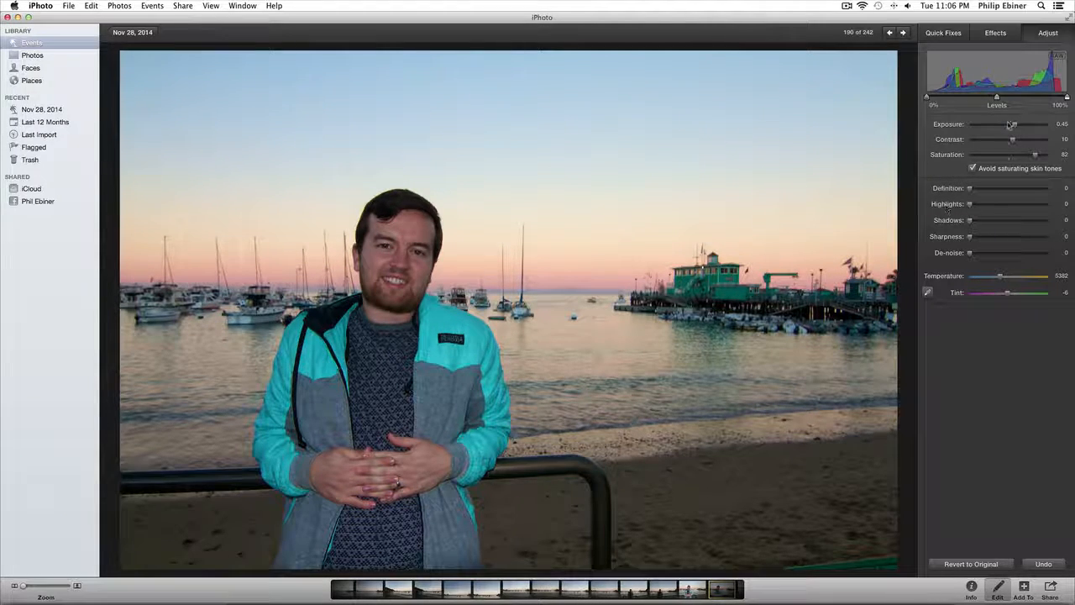
pyautogui.moveTo(1015, 126); pyautogui.dragTo(1012, 126)
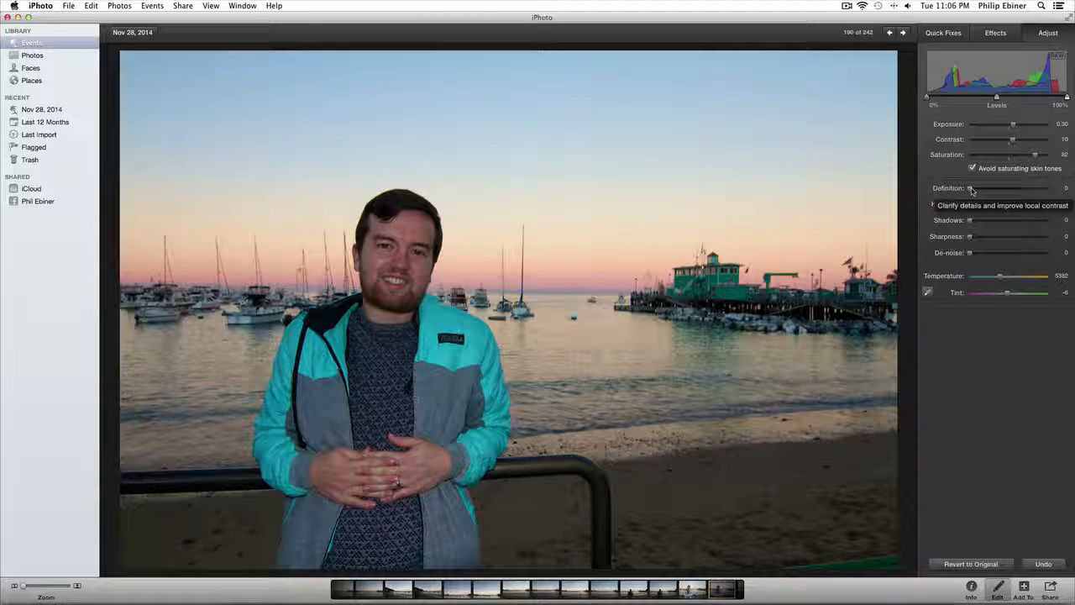
pyautogui.moveTo(971, 204); pyautogui.dragTo(1014, 209)
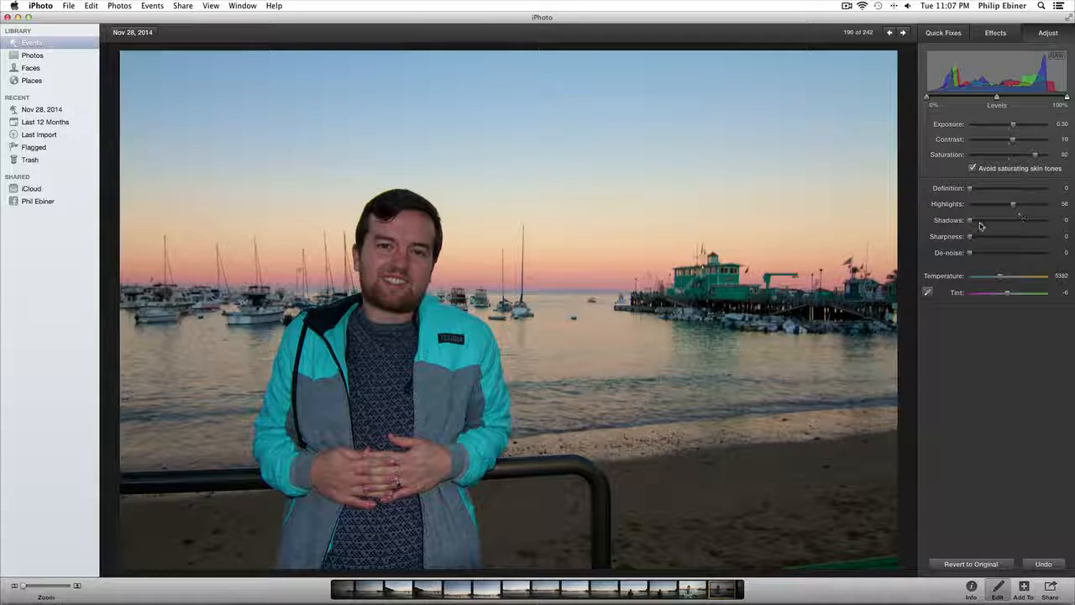
# Lift the dark areas by setting Shadows to 23, and set Sharpness to 10.
pyautogui.moveTo(973, 223); pyautogui.dragTo(989, 223)
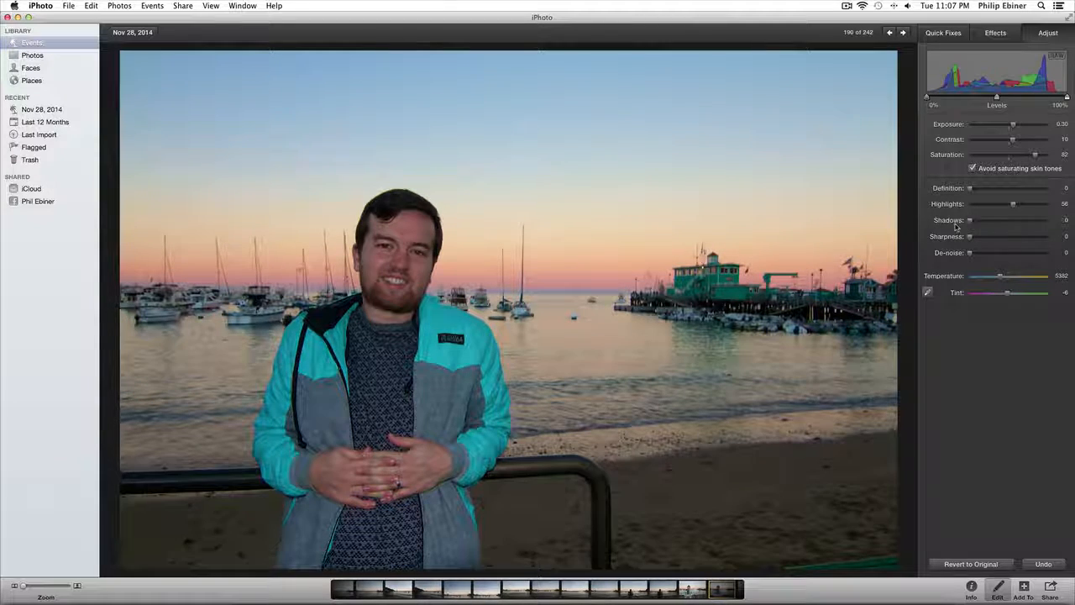
pyautogui.moveTo(928, 98)
pyautogui.mouseDown()
pyautogui.moveTo(938, 98)
pyautogui.moveTo(927, 99)
pyautogui.mouseUp()
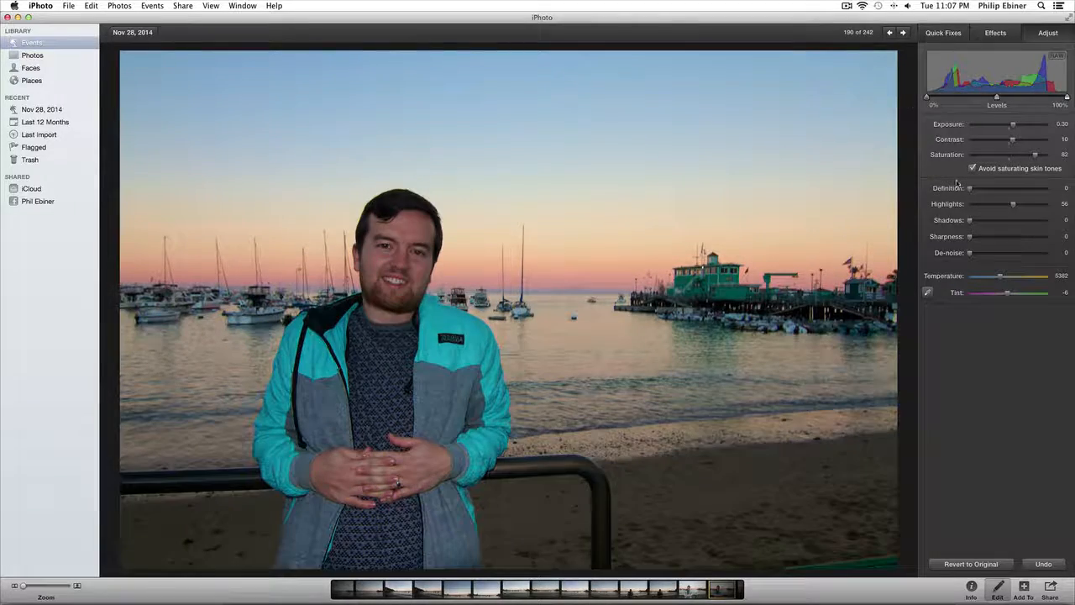
pyautogui.moveTo(974, 222)
pyautogui.mouseDown()
pyautogui.moveTo(1003, 223)
pyautogui.moveTo(963, 227)
pyautogui.mouseUp()
pyautogui.moveTo(977, 223); pyautogui.dragTo(987, 224)
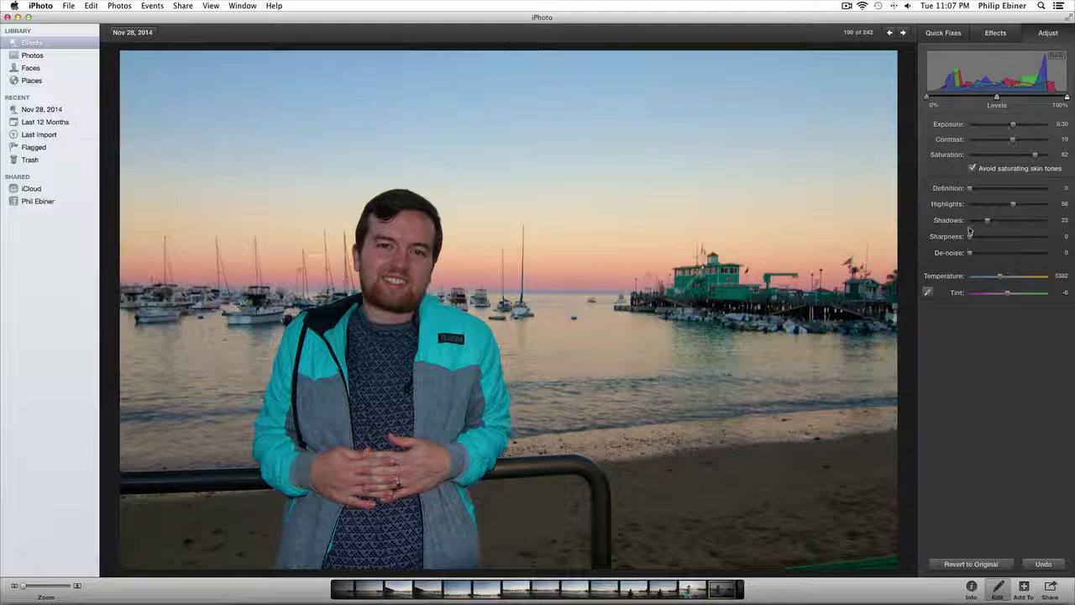
pyautogui.moveTo(970, 236)
pyautogui.mouseDown()
pyautogui.moveTo(1025, 238)
pyautogui.moveTo(981, 237)
pyautogui.mouseUp()
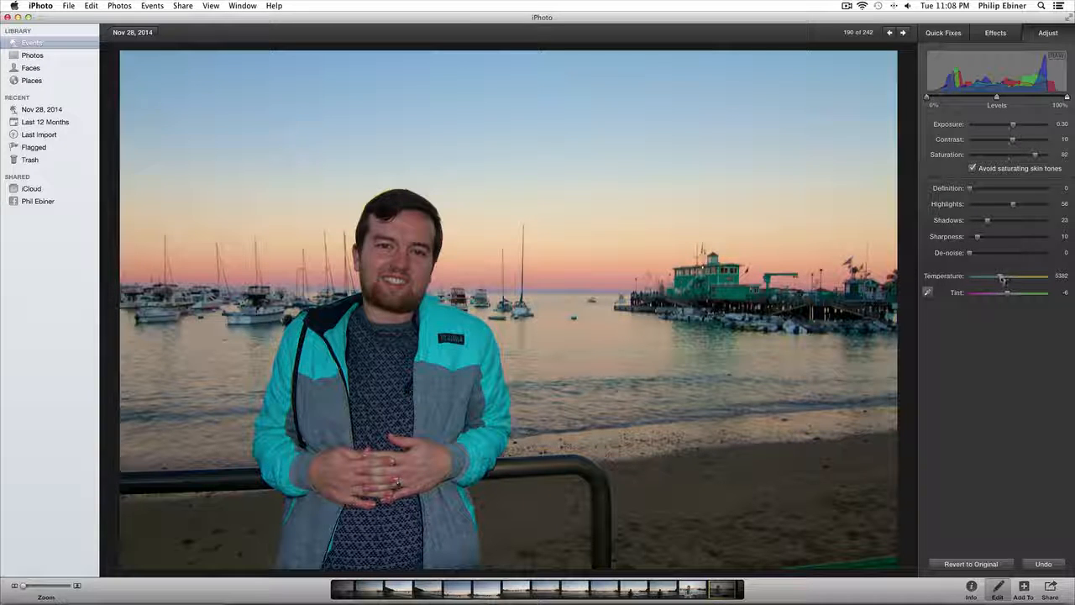
# Set the photo's Temperature to 5526 and Tint to -19.
pyautogui.moveTo(1002, 280)
pyautogui.mouseDown()
pyautogui.moveTo(1025, 281)
pyautogui.moveTo(1003, 285)
pyautogui.mouseUp()
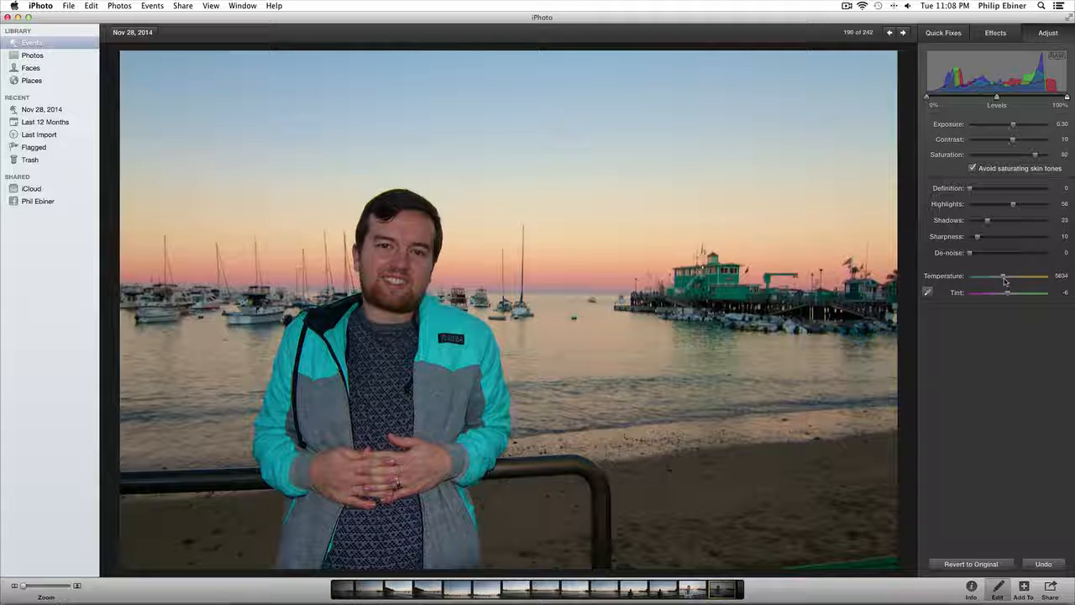
pyautogui.moveTo(1007, 281); pyautogui.dragTo(1004, 294)
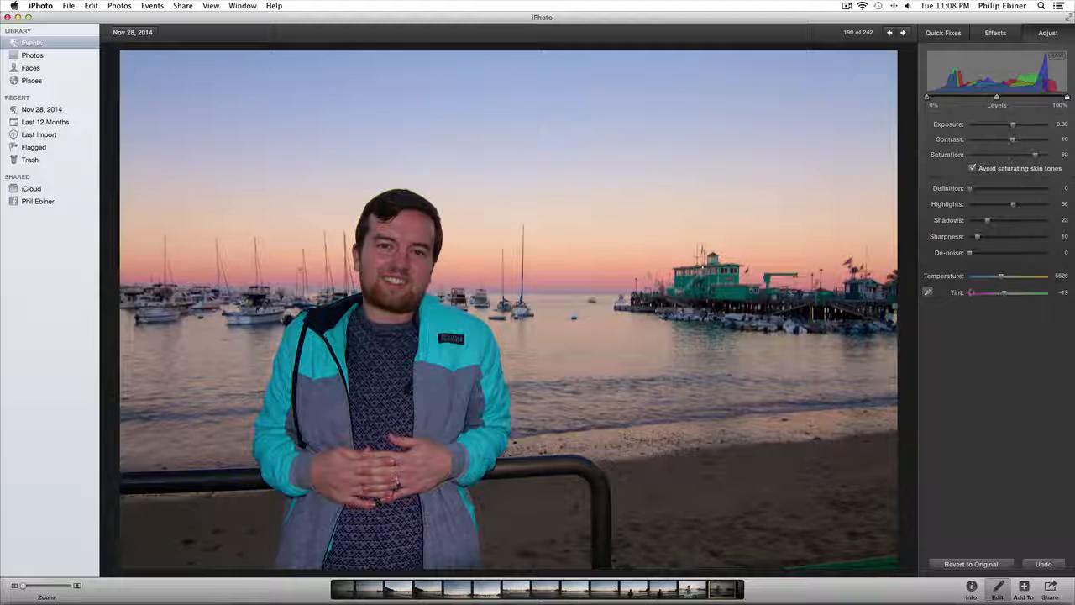
# Remove the color cast by sampling the white boat beside the man, and fine-tune Temperature to 6202 and Tint to -16.
pyautogui.click(929, 293)
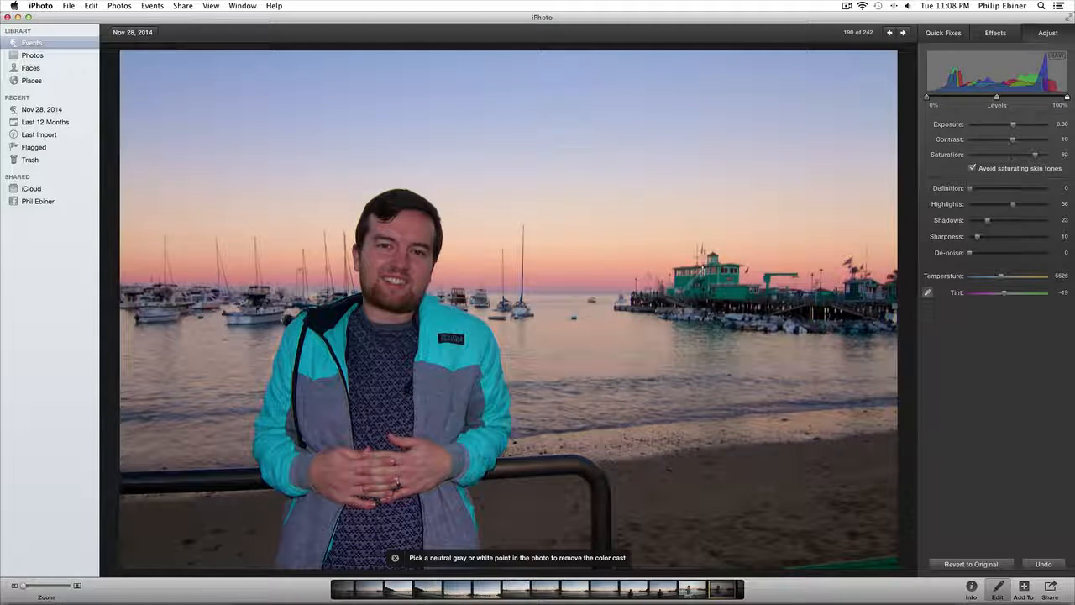
pyautogui.click(514, 316)
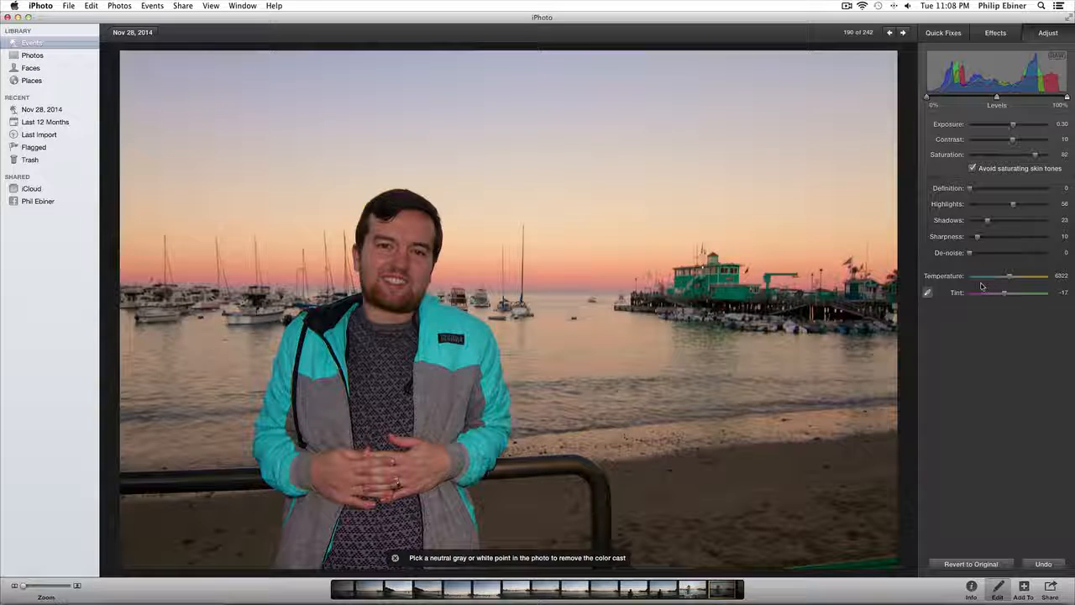
pyautogui.moveTo(1010, 276); pyautogui.dragTo(1005, 293)
pyautogui.click(927, 292)
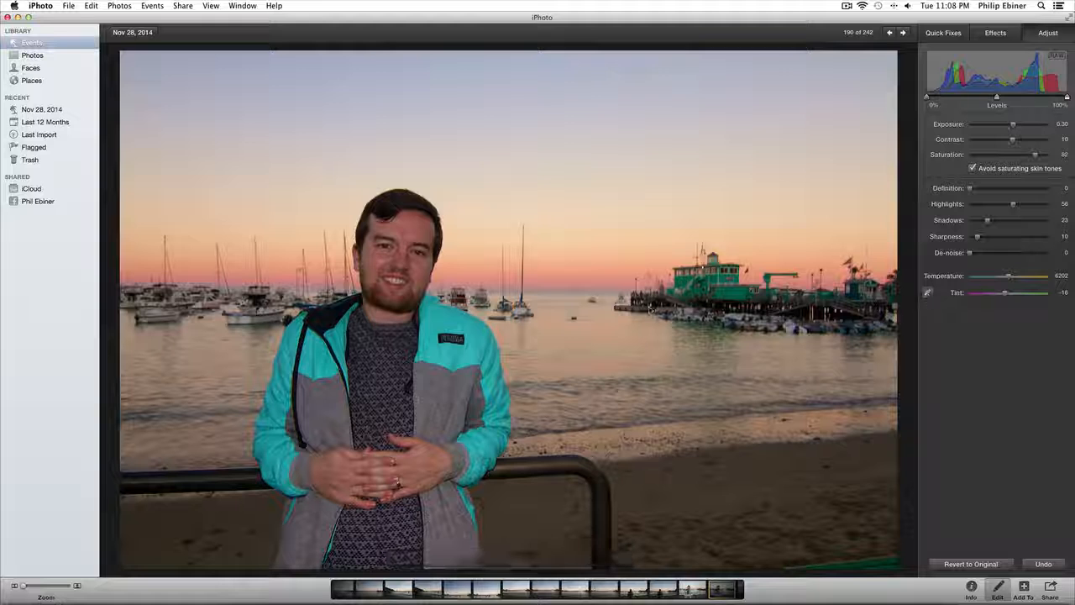
# Try the green pier building as the neutral point for color cast removal, and resample from the white boat beside the man instead.
pyautogui.click(927, 292)
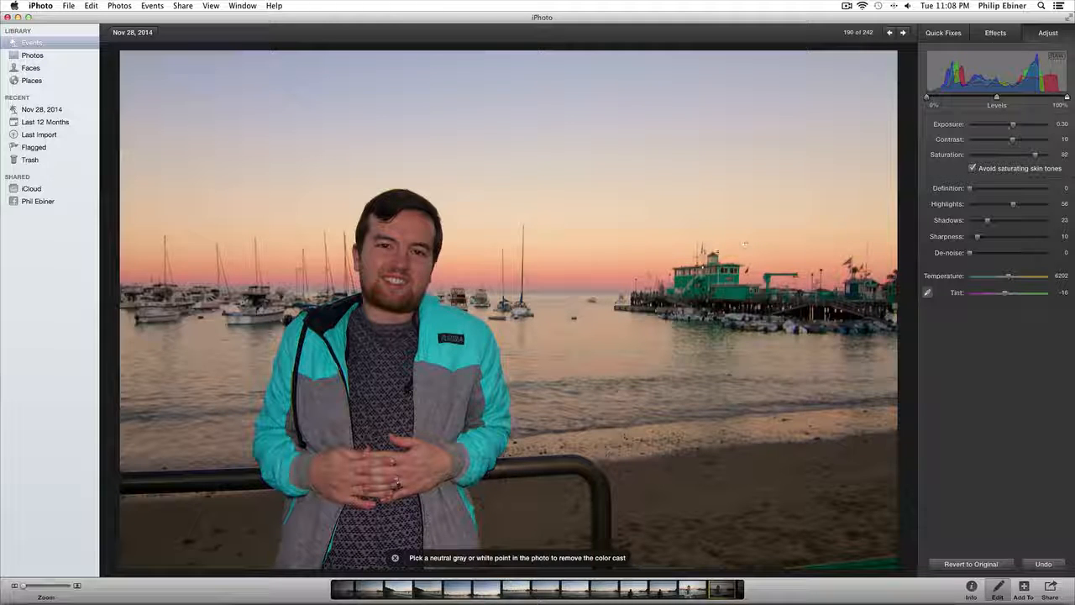
pyautogui.click(731, 291)
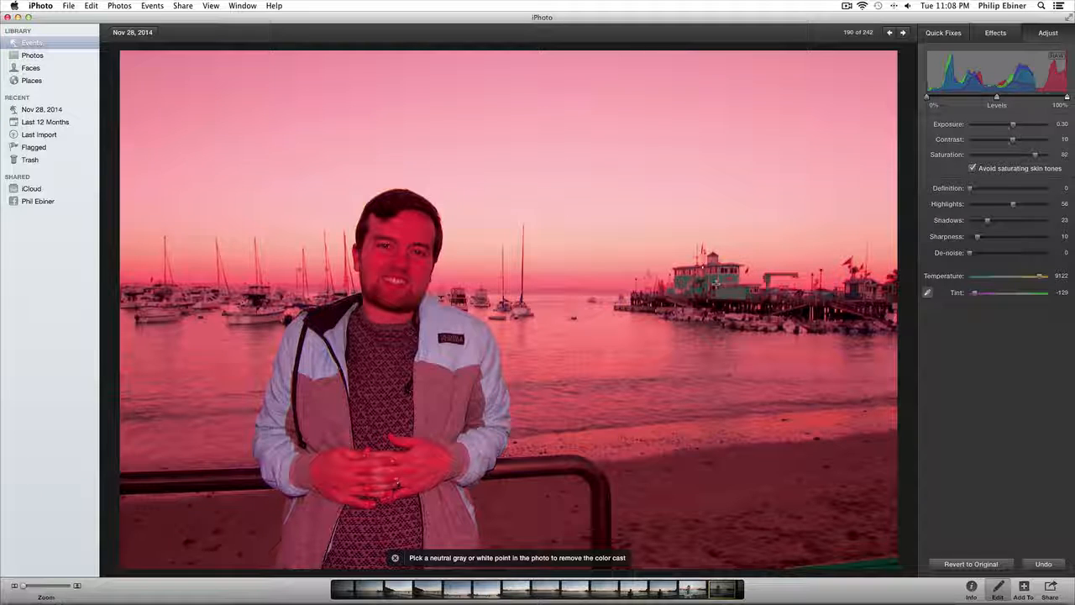
pyautogui.click(514, 306)
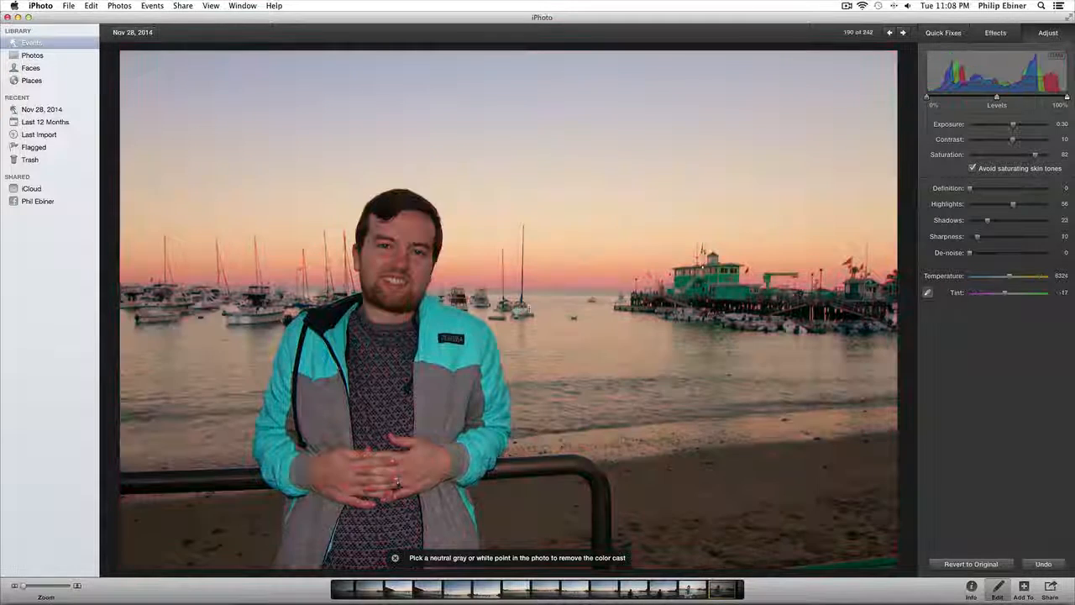